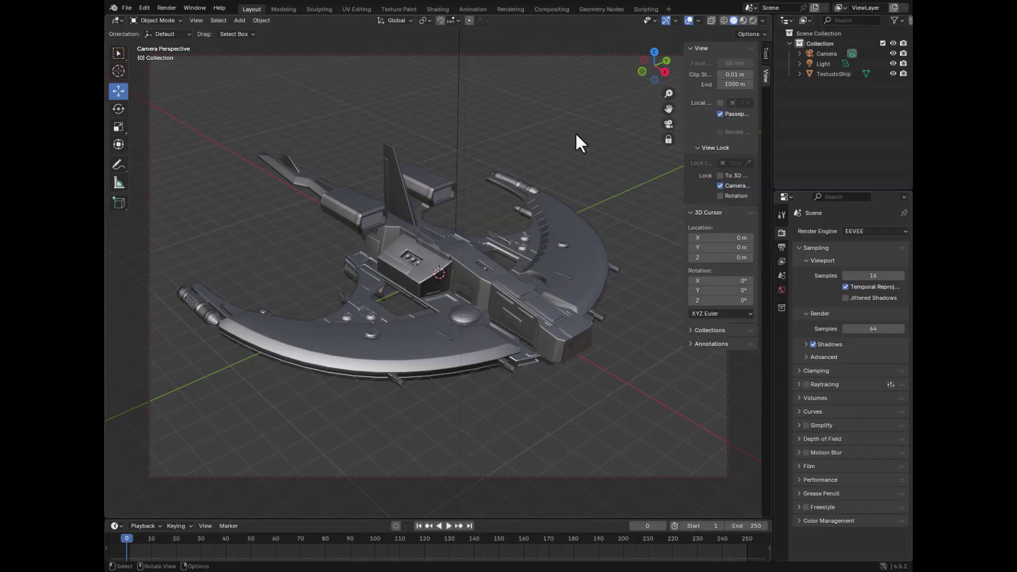
Step: Add a Plain Axes empty at the scene origin with the spaceship deselected
click(562, 256)
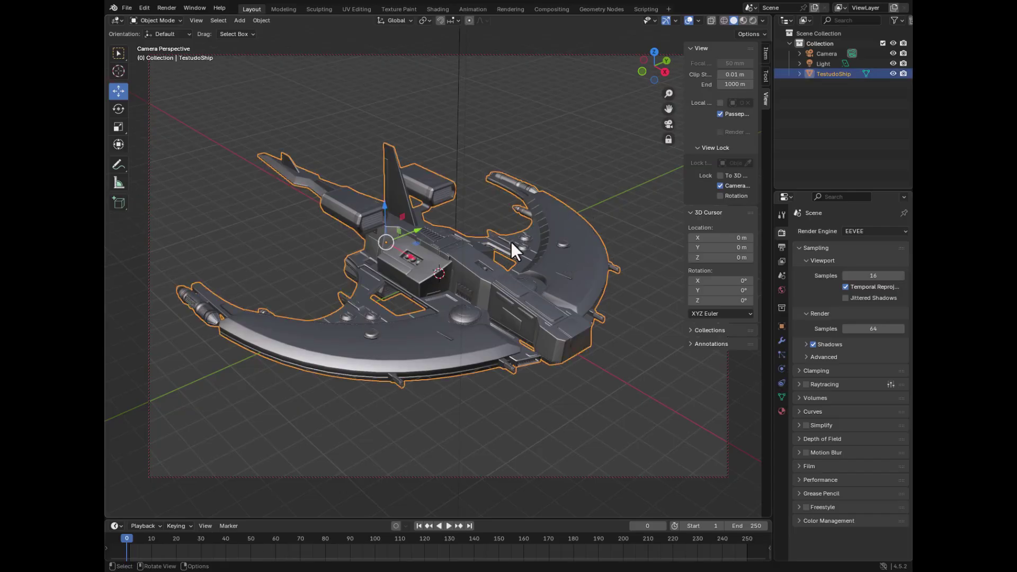
click(596, 157)
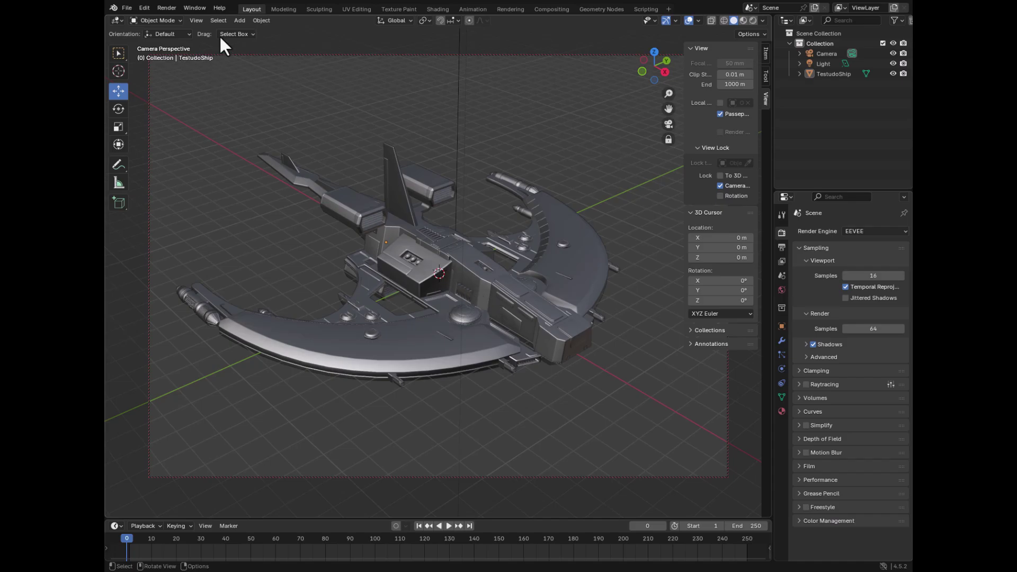
click(238, 18)
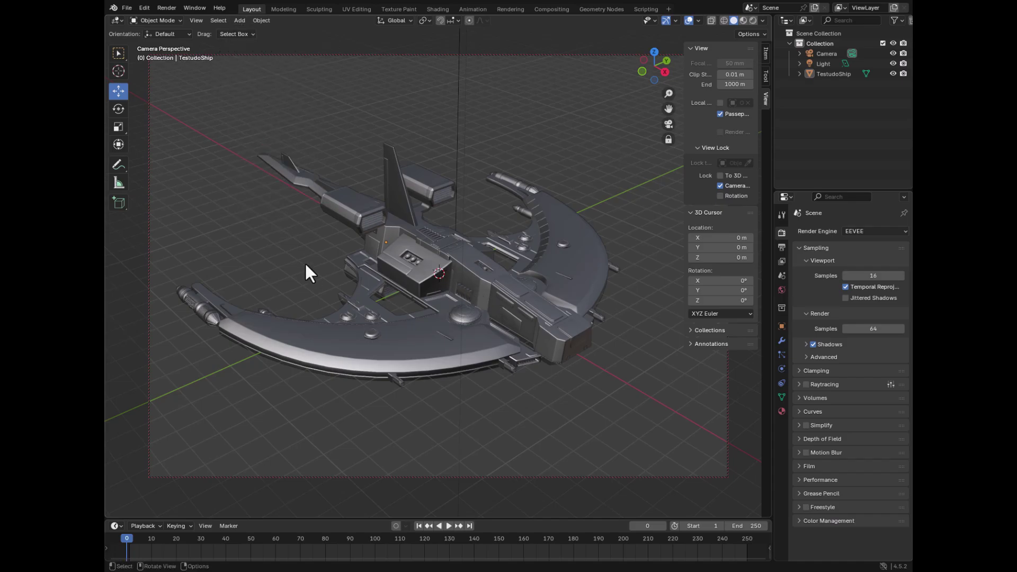
click(240, 20)
mouse_move(292, 141)
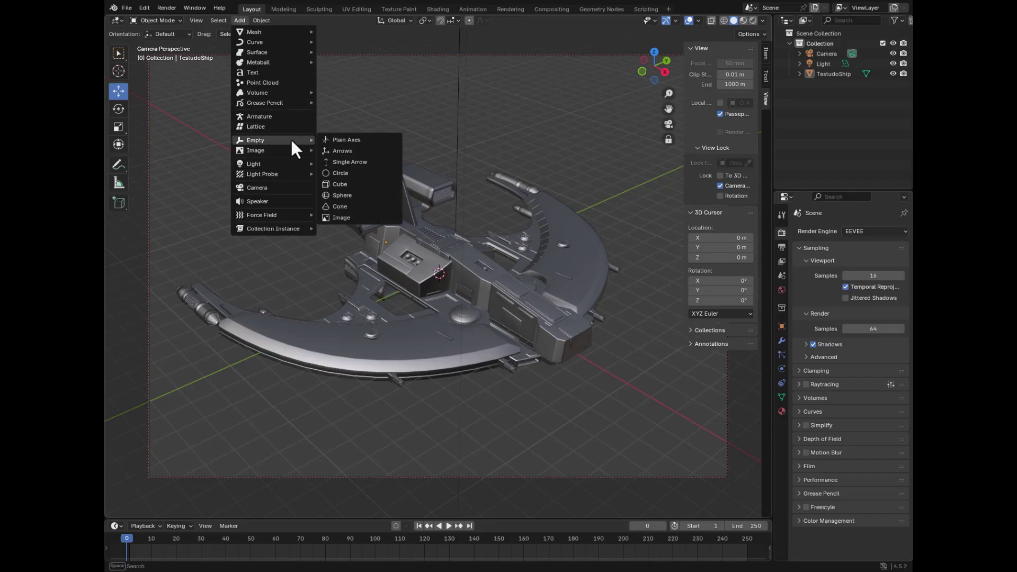
click(376, 140)
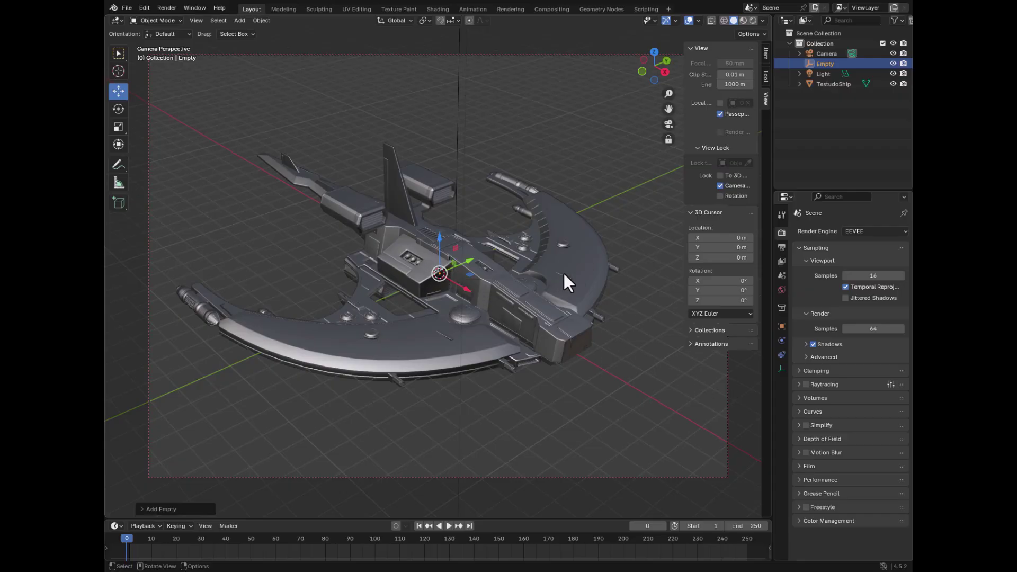
Step: In the empty's Object Data properties, set size 10 m and Display As Cube
click(781, 369)
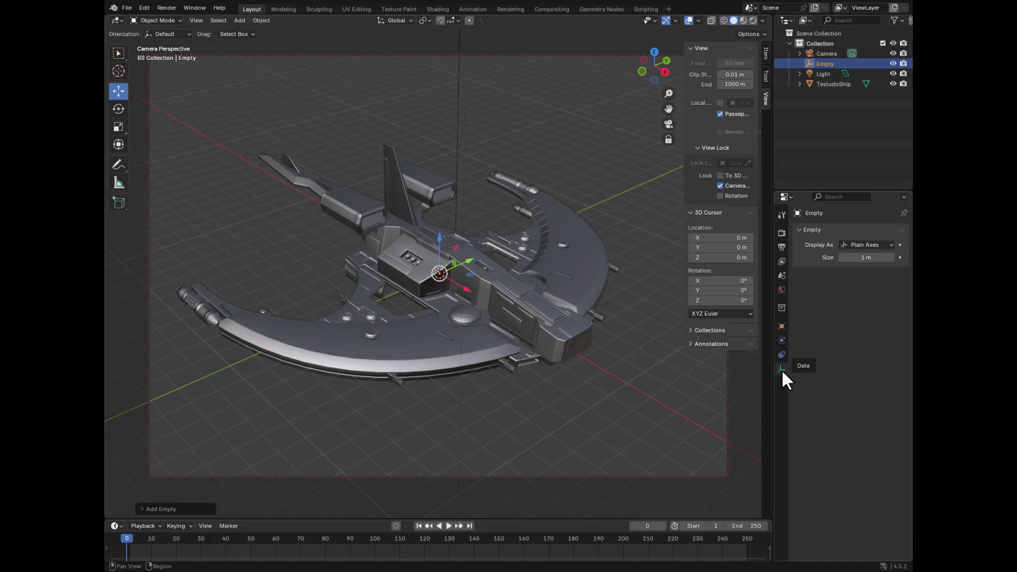
click(869, 257)
text(10)
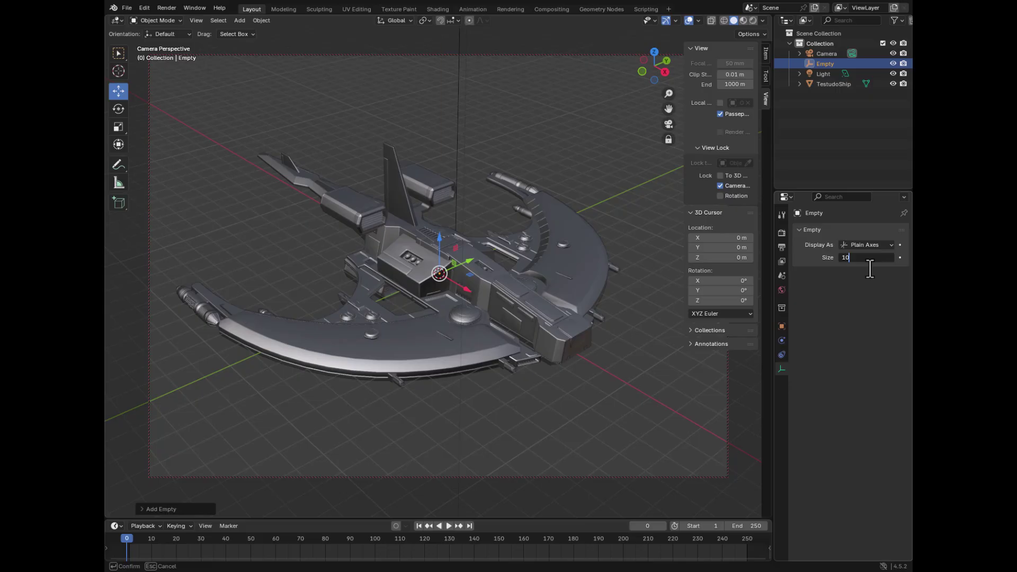
key(Return)
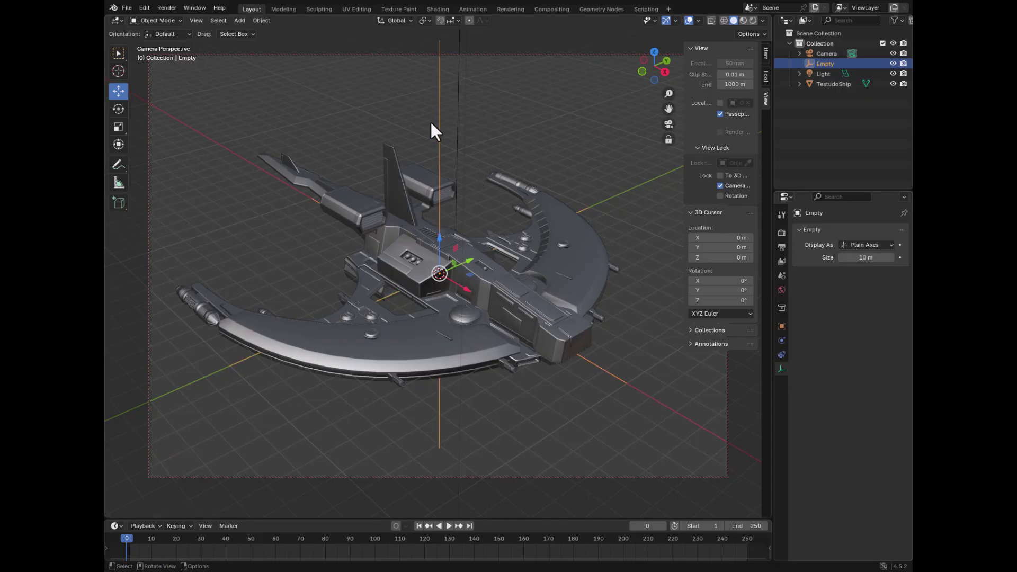
click(863, 245)
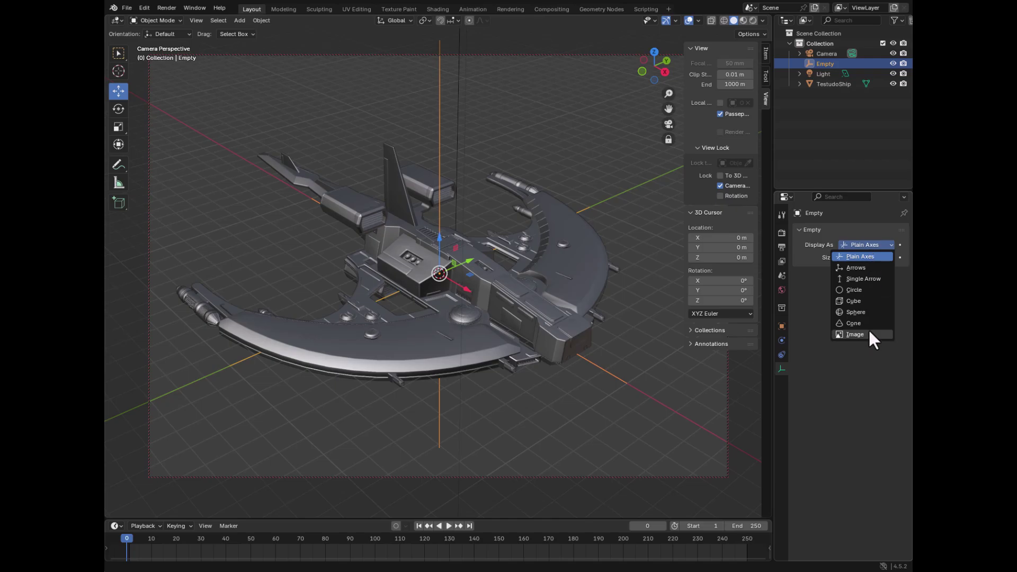
click(863, 301)
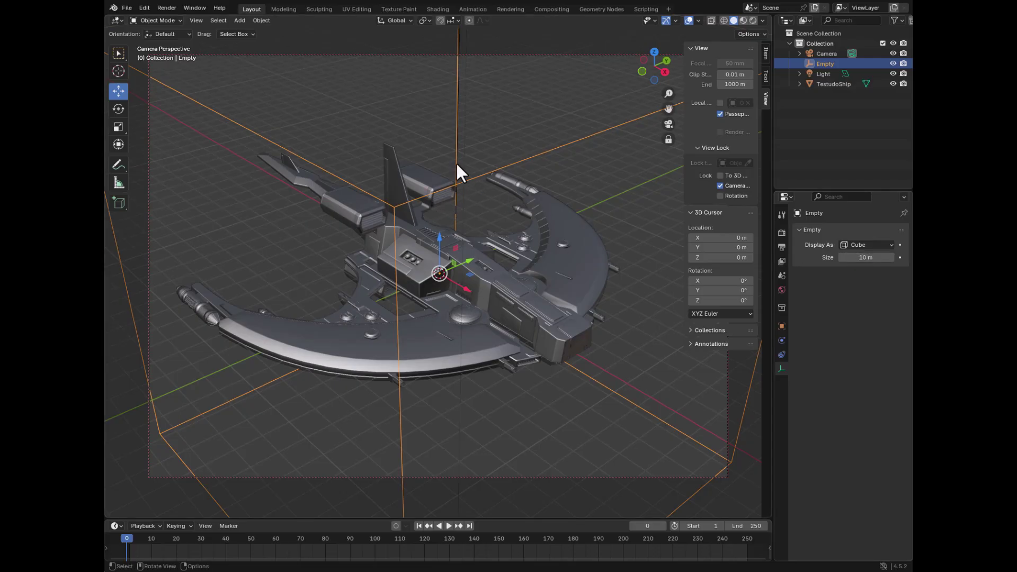
Step: Shrink the cube empty to 5 m and keep it selected
click(866, 258)
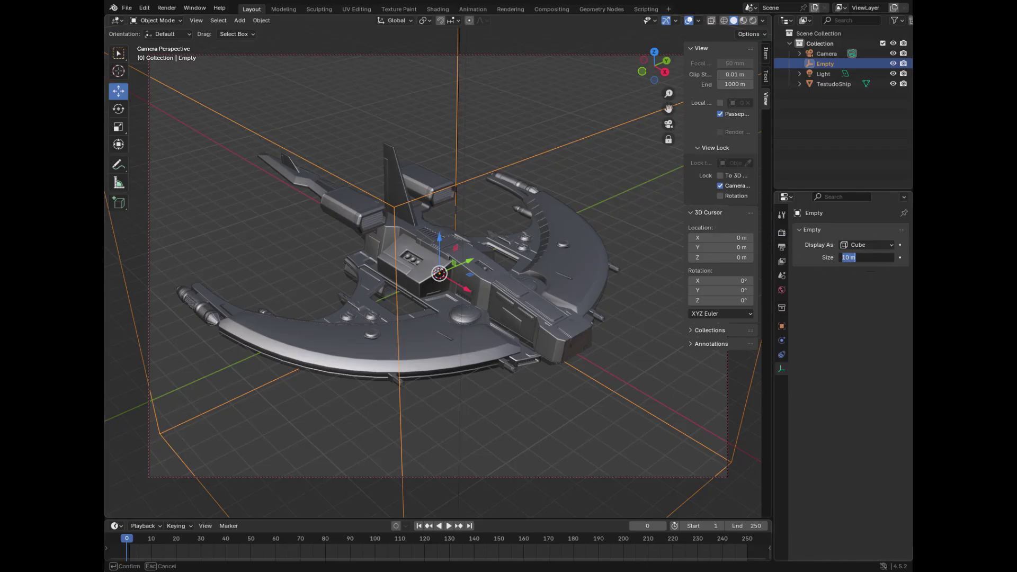
text(5)
key(Return)
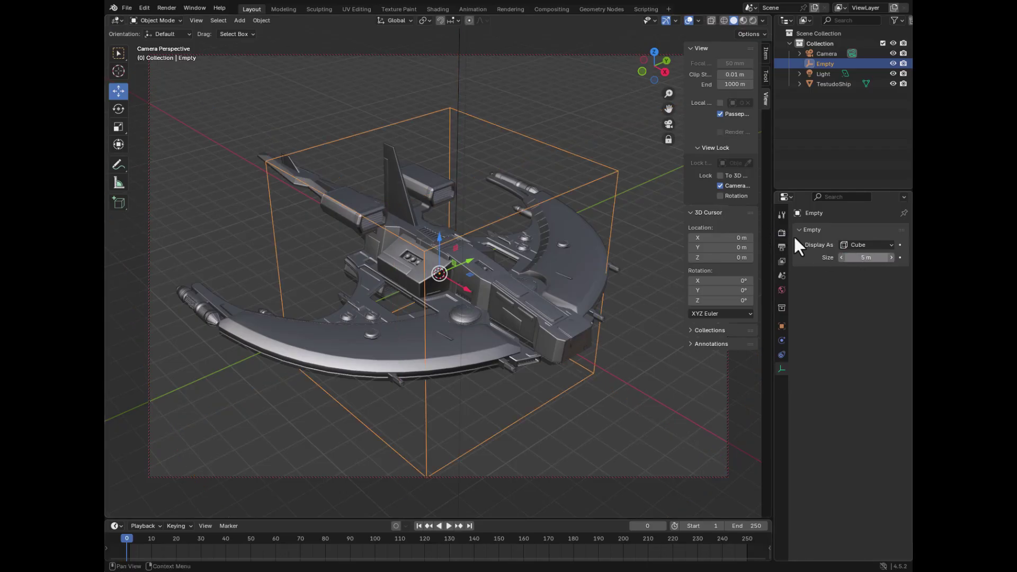
click(516, 142)
key(ctrl+z)
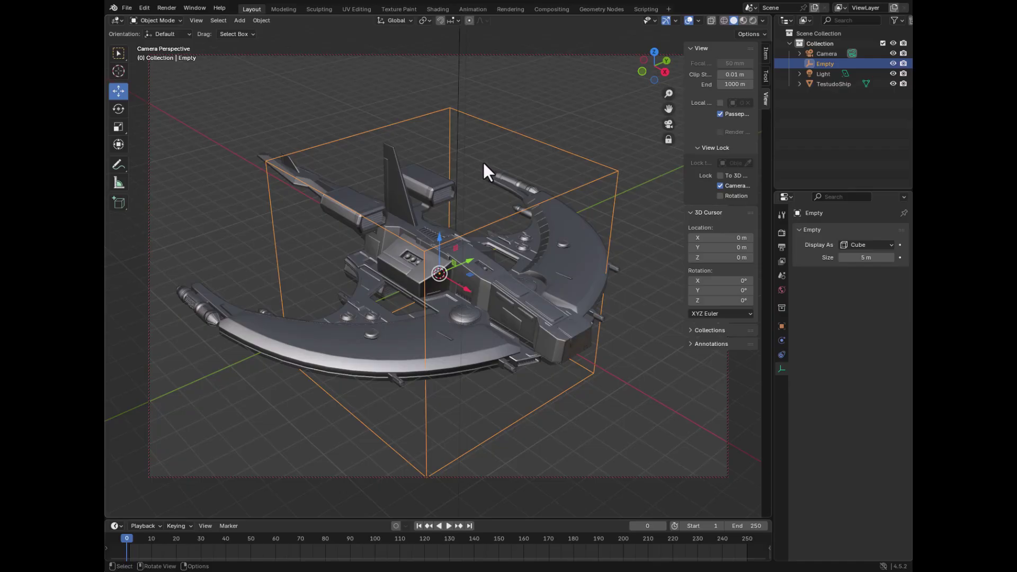
Step: Parent TestudoShip to the cube empty with Ctrl+P > Object
click(569, 275)
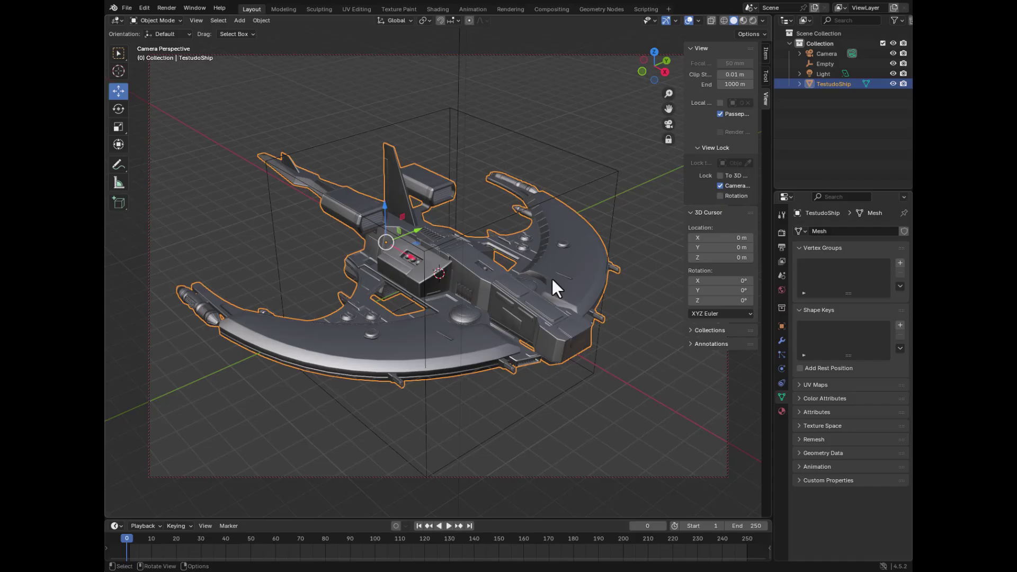
shift+click(613, 171)
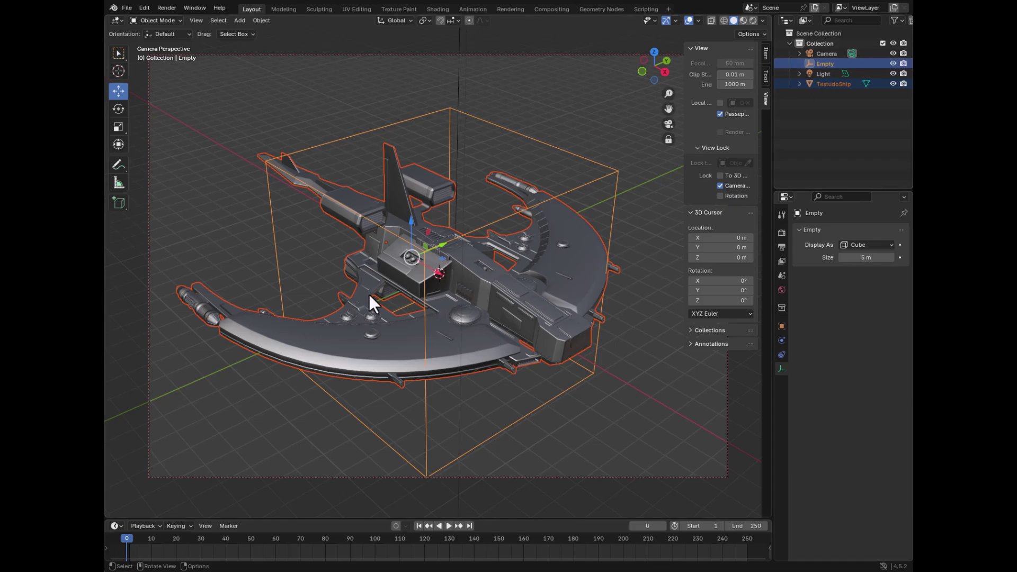
key(ctrl+p)
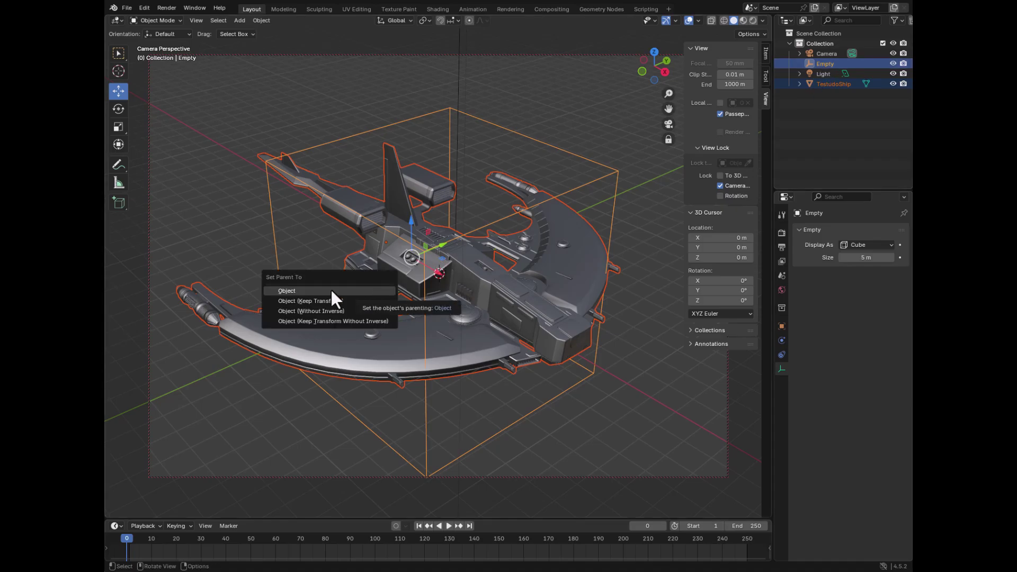
click(305, 290)
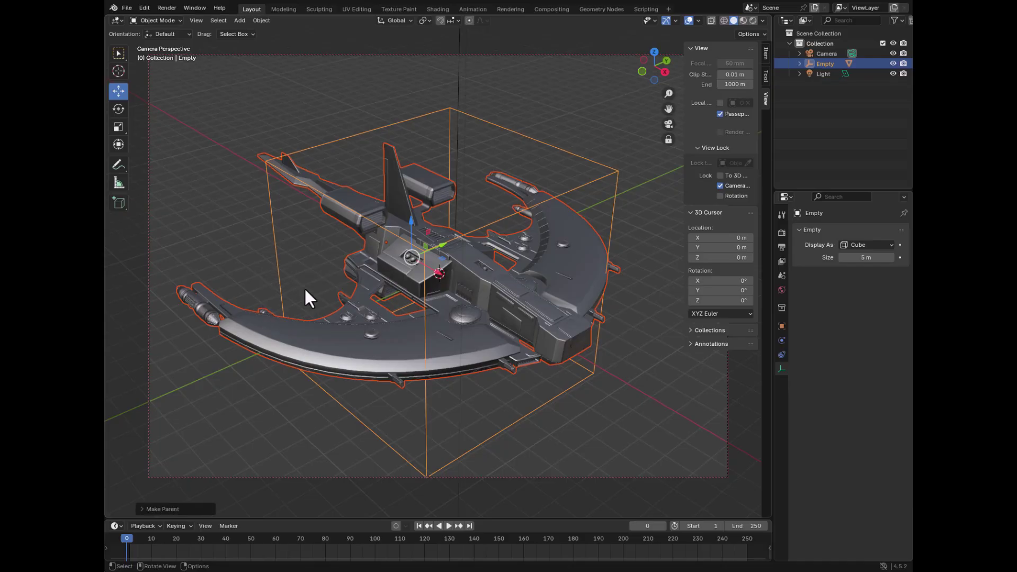
Step: Confirm TestudoShip is nested under the empty in the Outliner, then reselect the empty
click(560, 121)
click(799, 63)
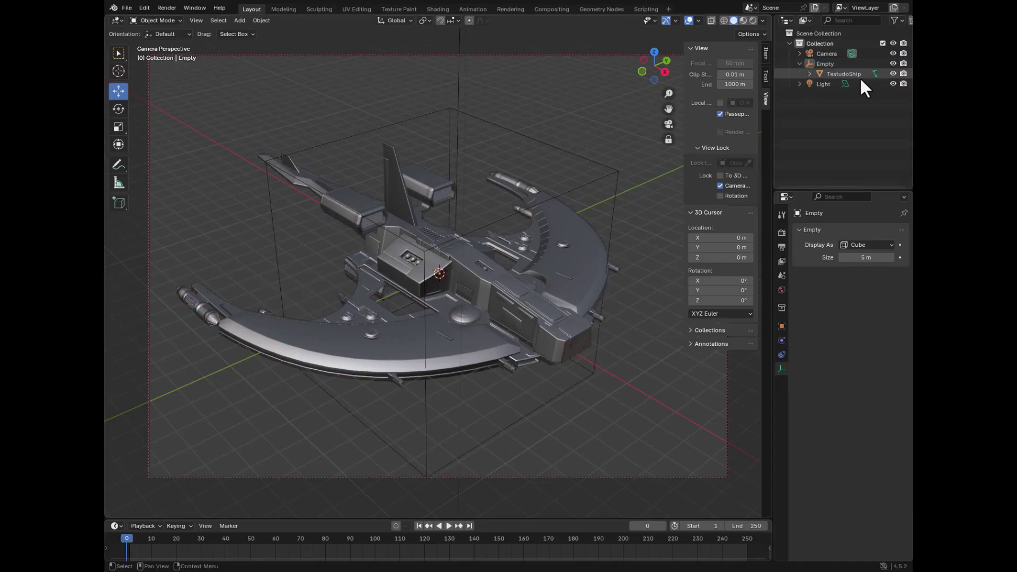
click(838, 72)
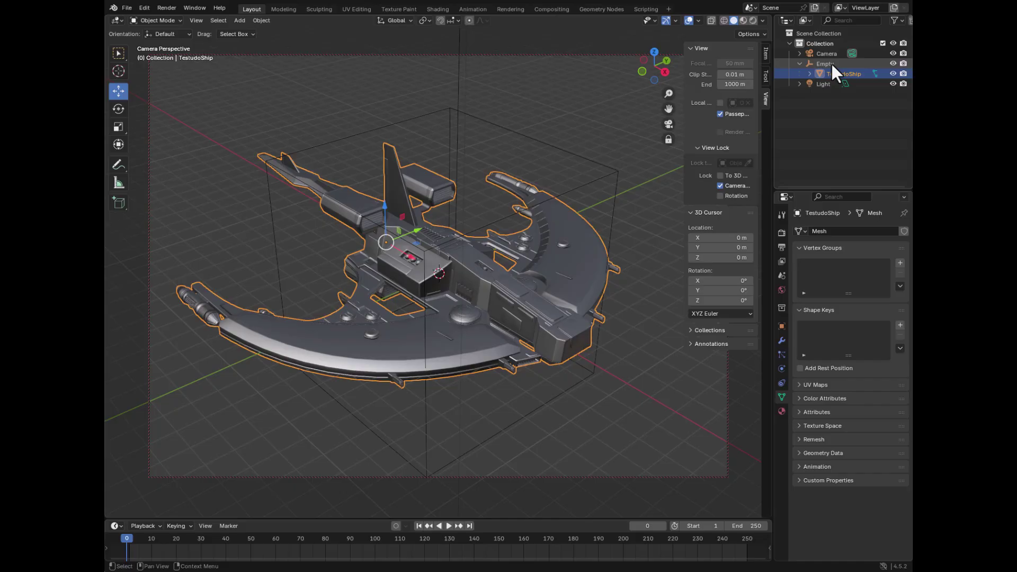
click(570, 121)
click(557, 151)
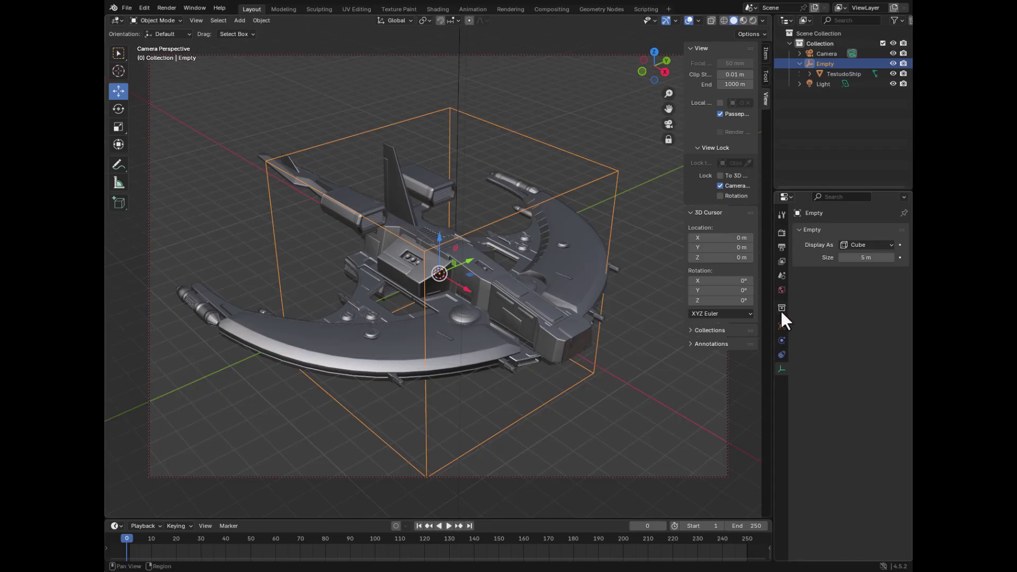
Step: Keyframe the empty's rotation at 0° on frame 1
click(781, 326)
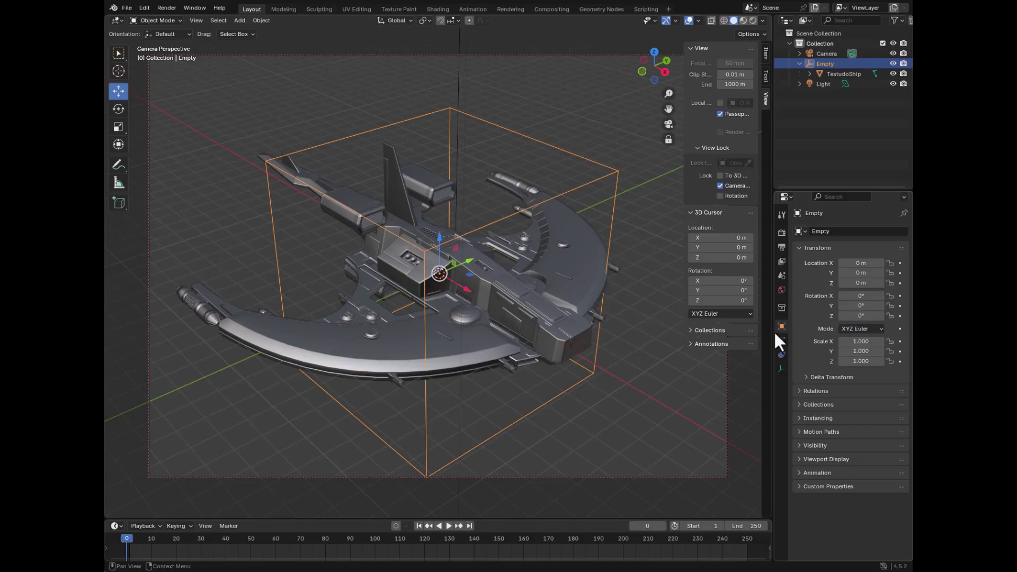
mouse_move(126, 539)
mouse_down()
mouse_move(746, 539)
mouse_move(132, 535)
mouse_up()
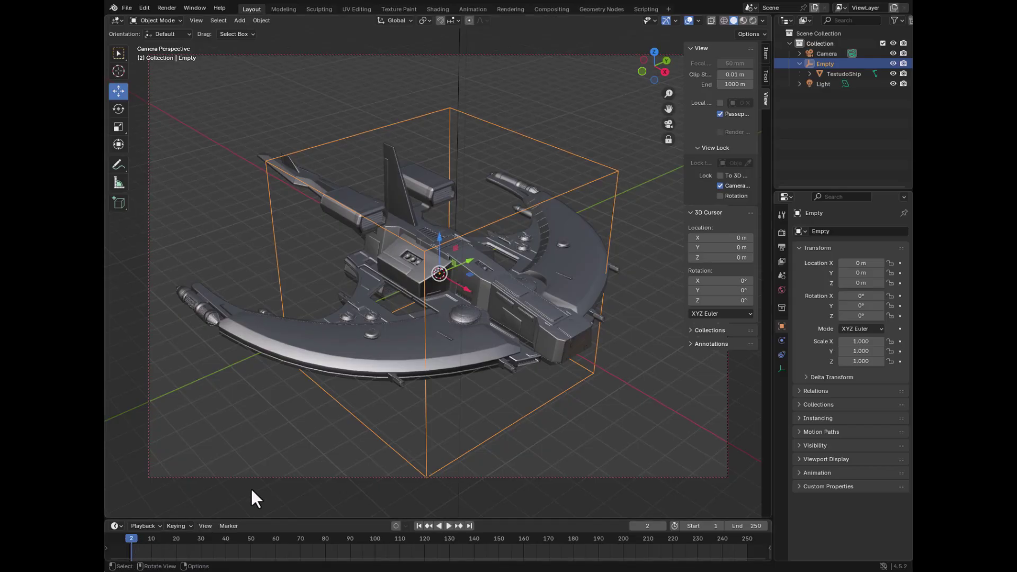
drag(130, 537, 129, 536)
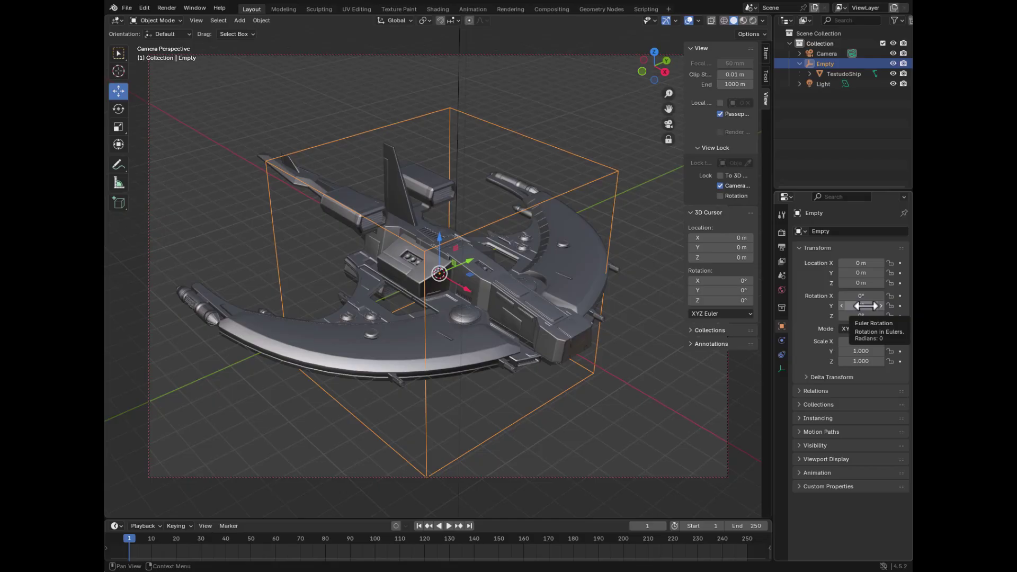
key(i)
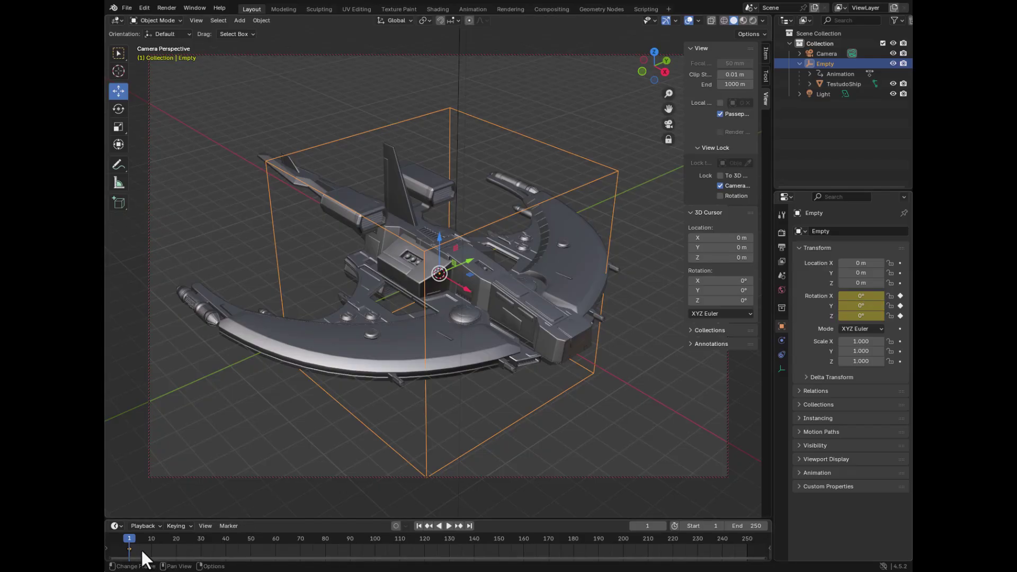
Step: At frame 251, set Z rotation to 360°, keyframe it, and scrub to preview the spin
drag(131, 541, 184, 541)
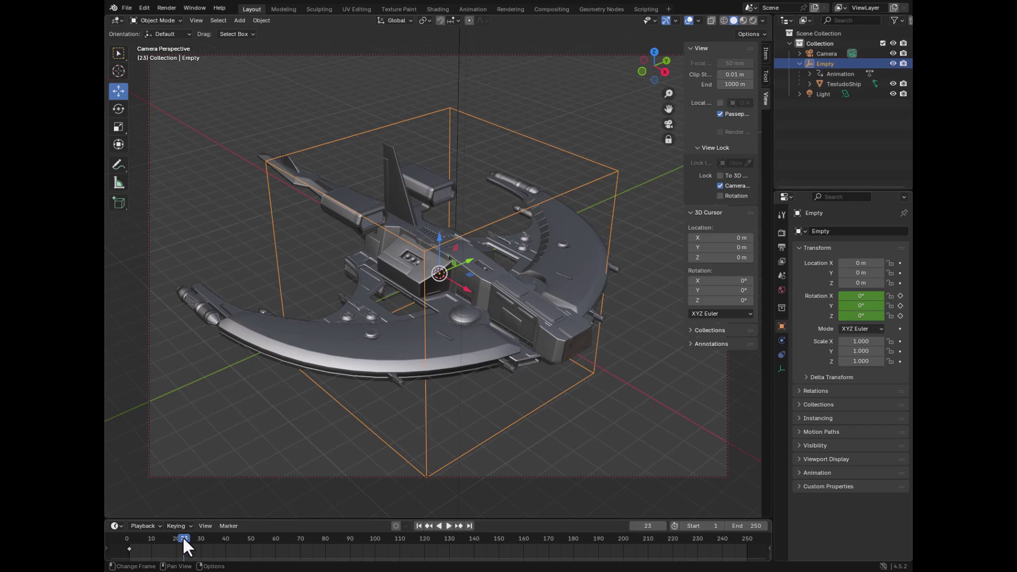
drag(182, 536, 740, 549)
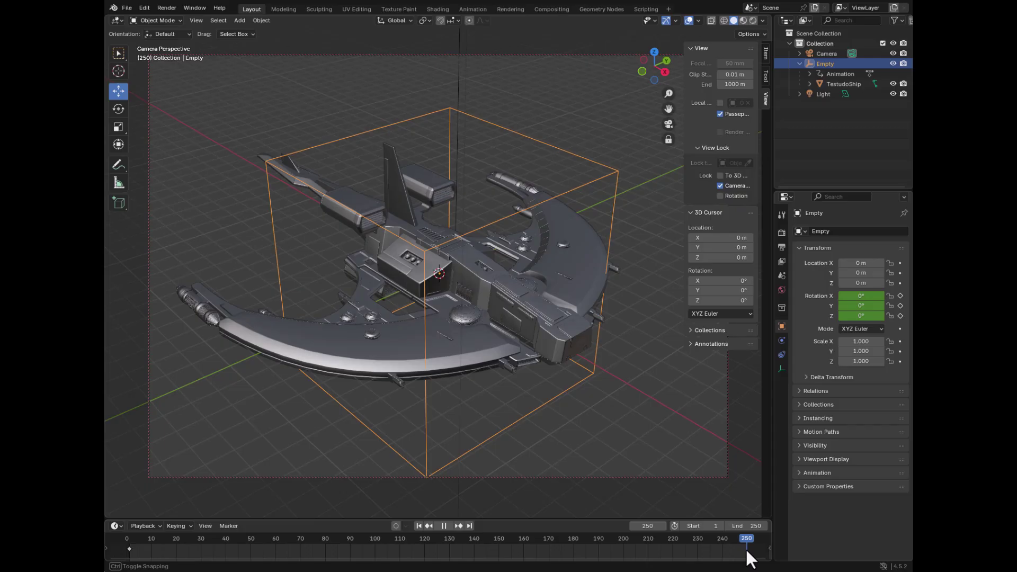
drag(748, 548, 750, 549)
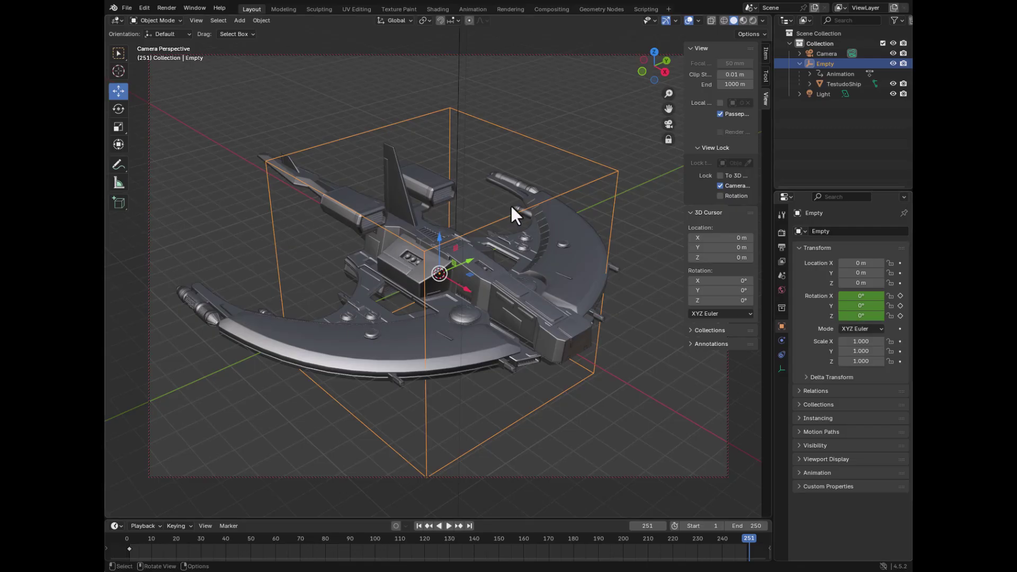
click(861, 316)
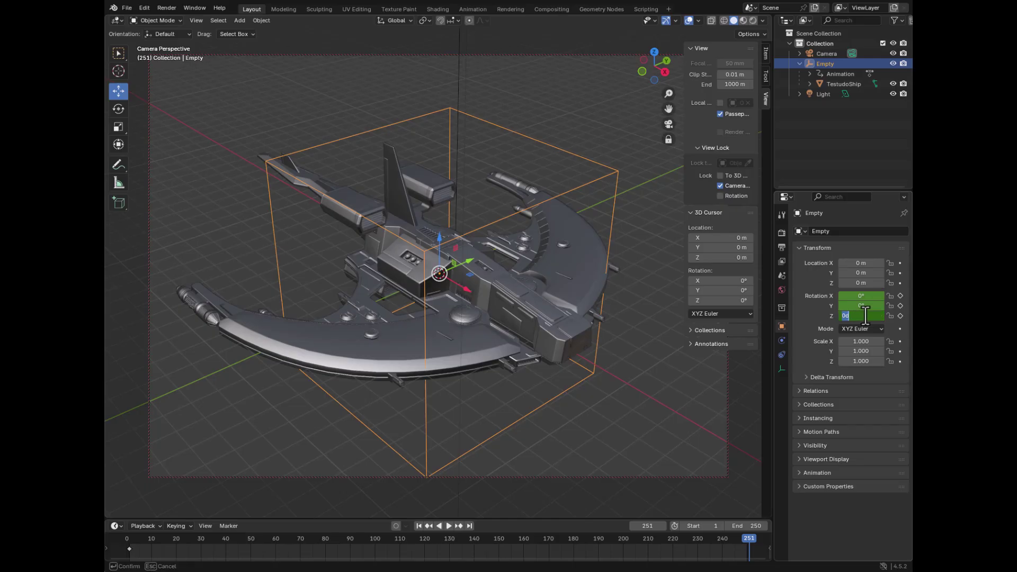
text(360)
key(Return)
key(i)
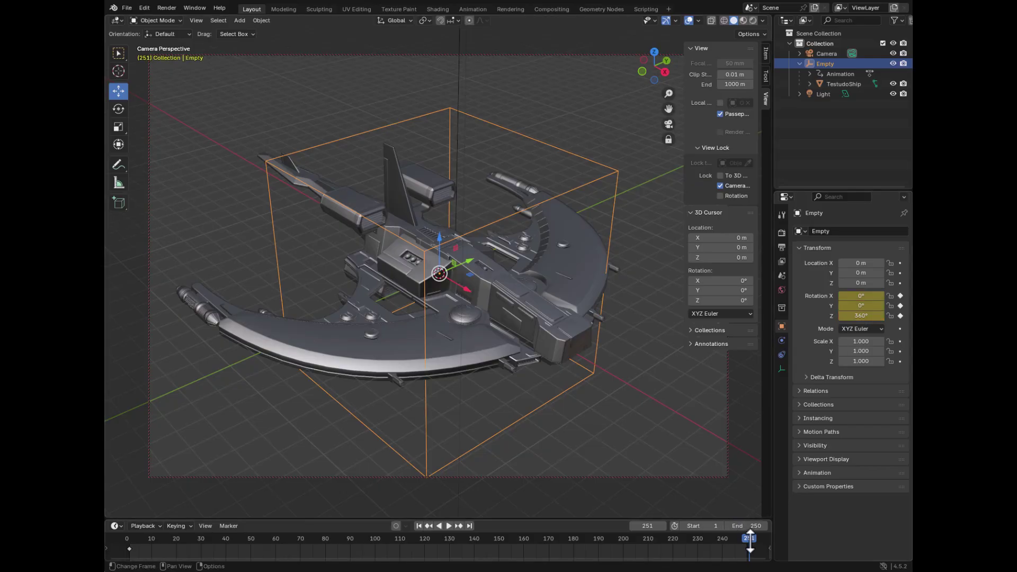
drag(750, 538, 128, 495)
mouse_move(129, 541)
mouse_down()
mouse_move(749, 536)
mouse_move(129, 529)
mouse_up()
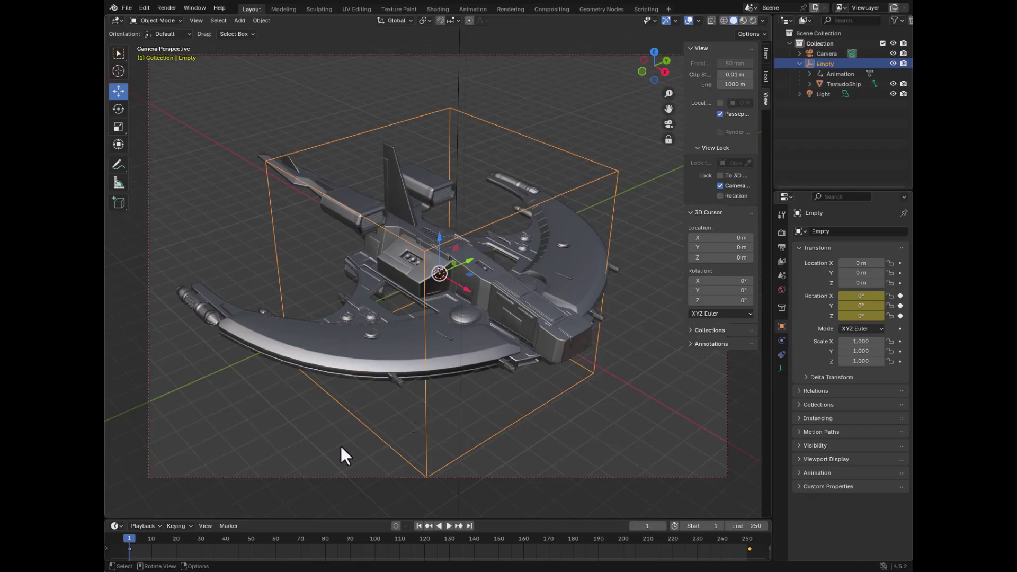
Step: Set both rotation keyframes to Linear interpolation and scrub to check the constant-speed spin
click(127, 550)
shift+click(751, 549)
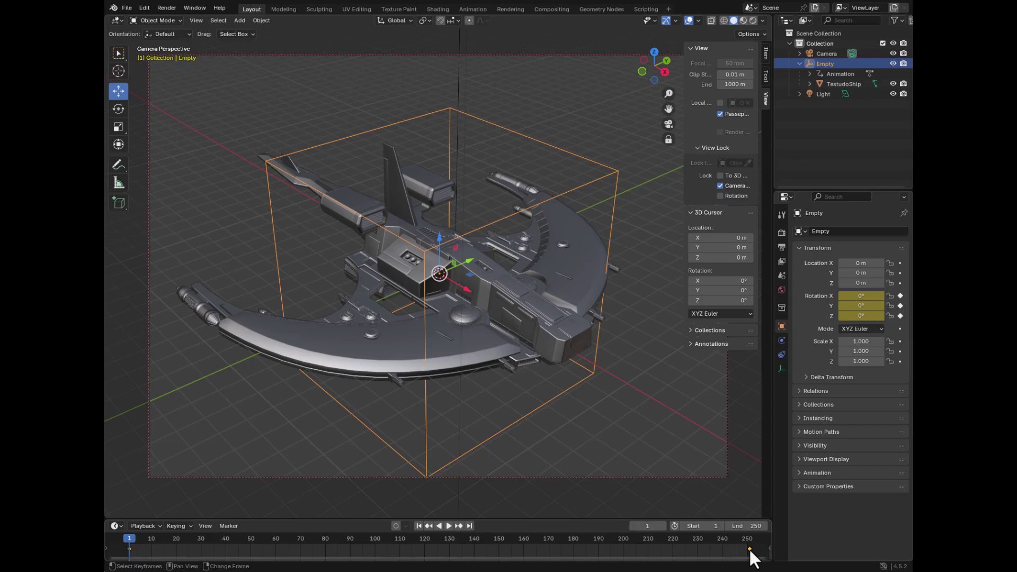
shift+click(749, 549)
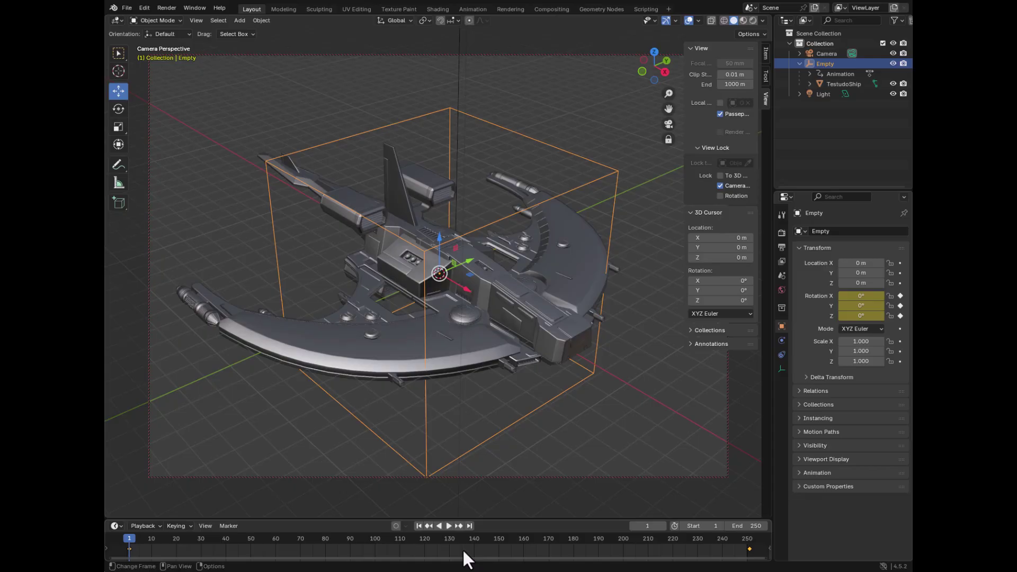
key(t)
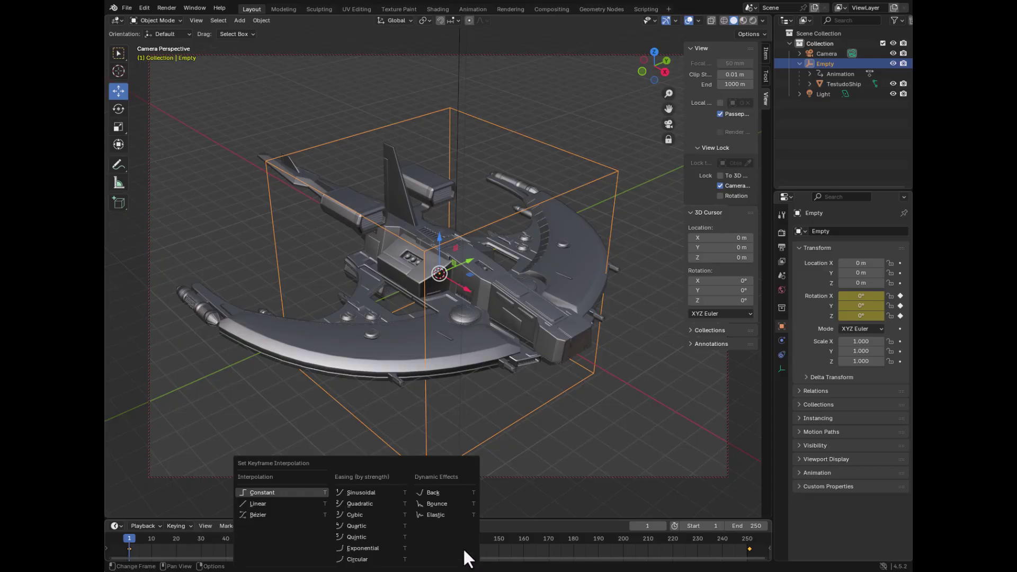
click(269, 503)
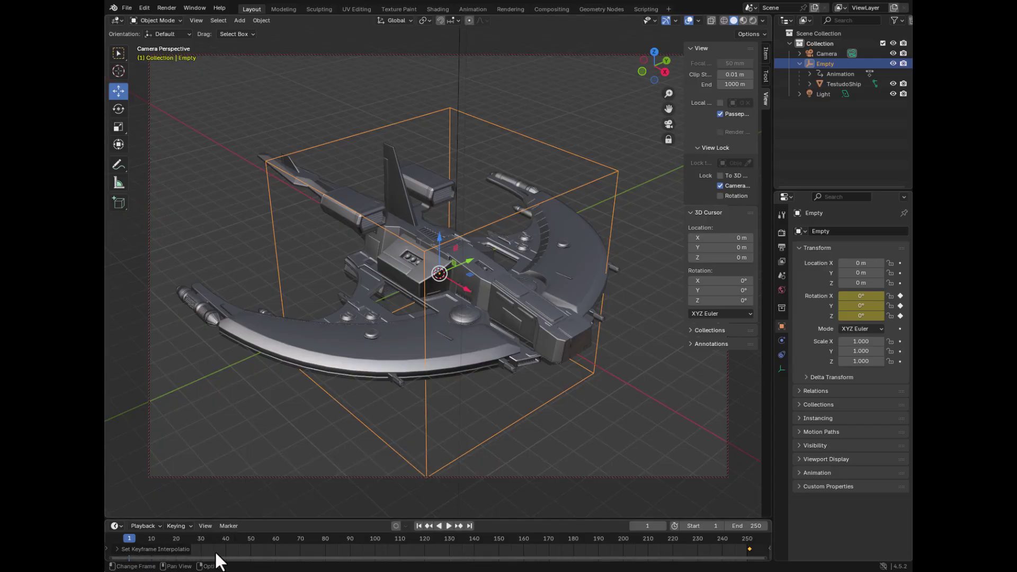
mouse_move(127, 536)
mouse_down()
mouse_move(746, 522)
mouse_move(129, 529)
mouse_up()
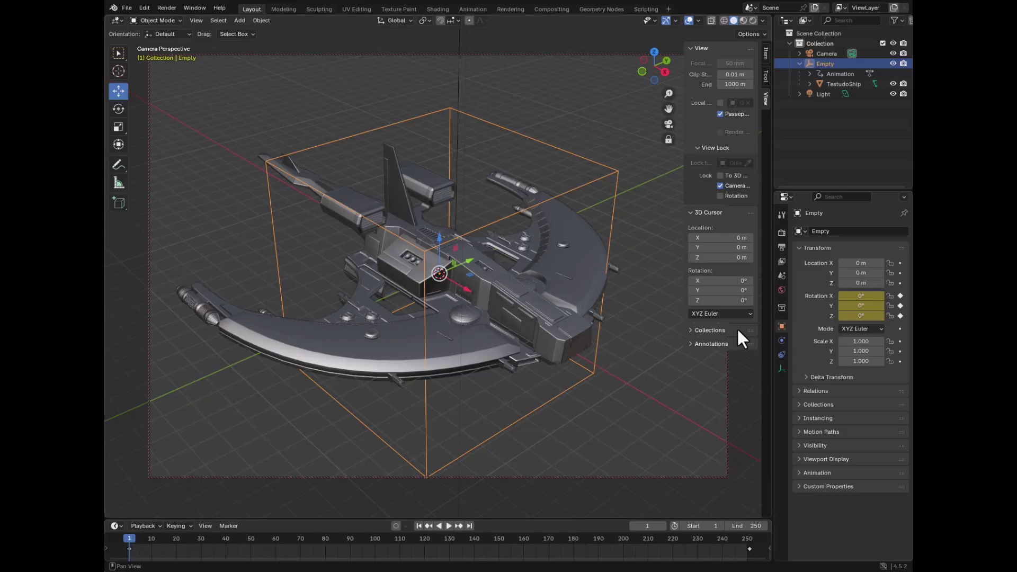
Step: In Output Properties, set the file format to FFmpeg Video for frames 1–250
click(782, 246)
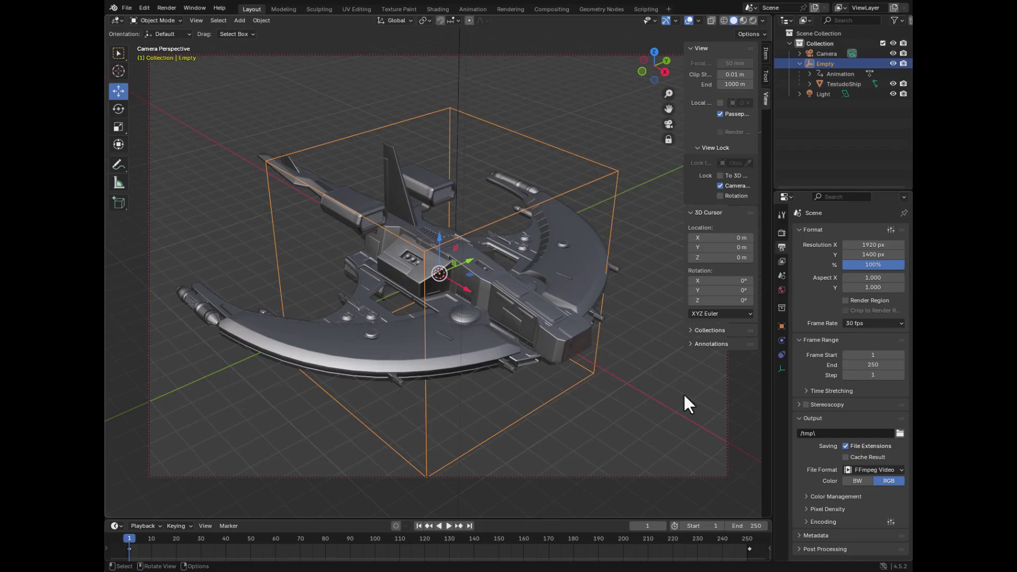
click(873, 469)
Step: Deselect the empty and run Render Animation for the full turntable
click(246, 76)
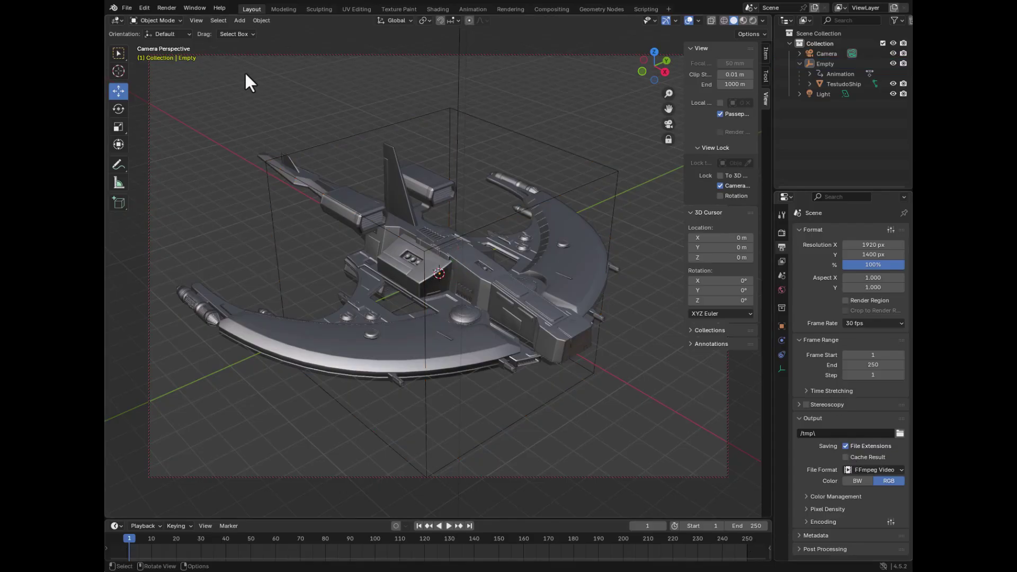
click(162, 6)
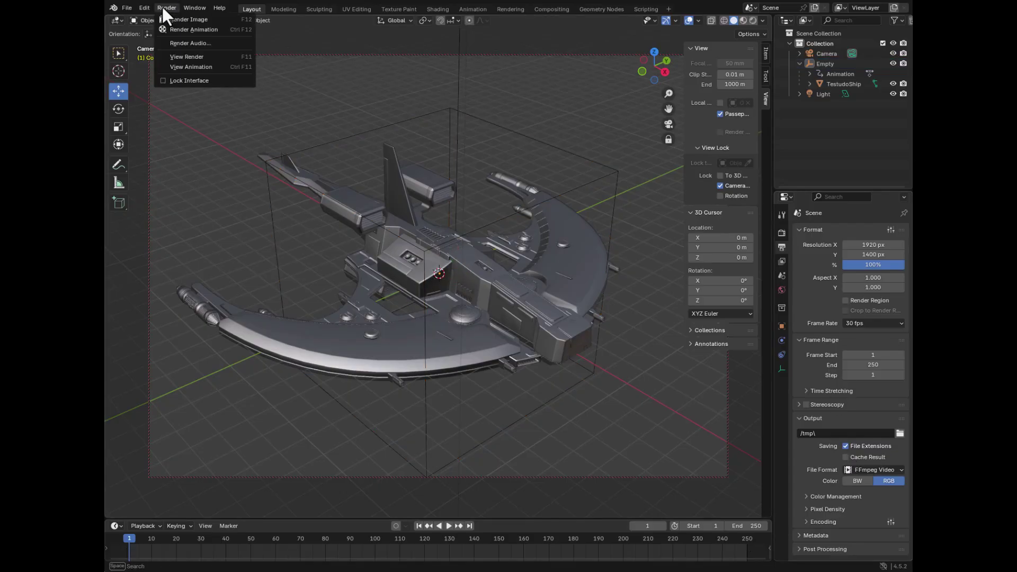
click(212, 30)
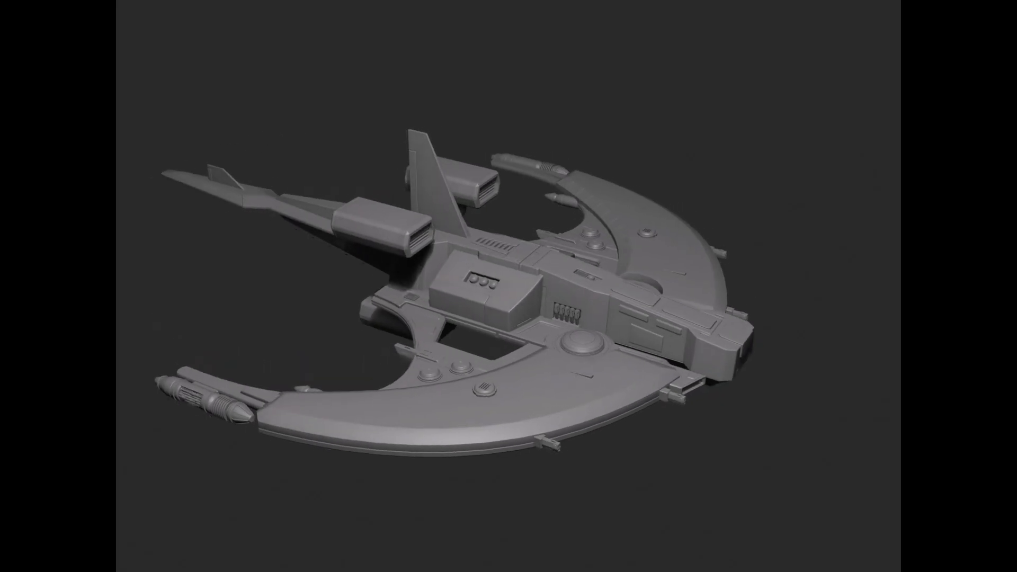